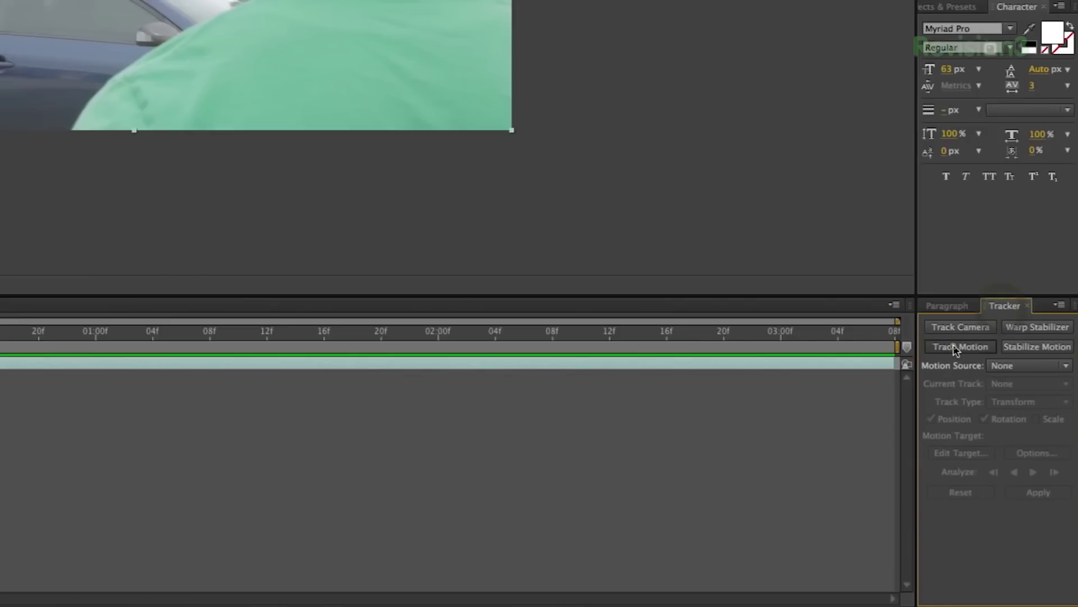
Track the blue car's spoiler and window pillar for position and rotation, analysing forward.
click(958, 347)
click(981, 420)
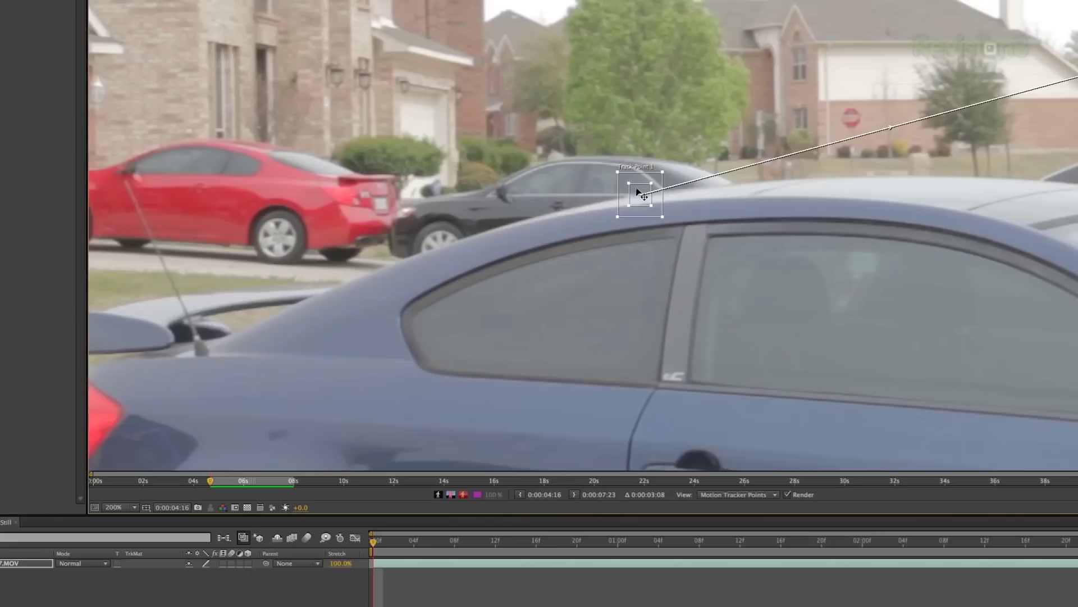
drag(259, 280, 192, 333)
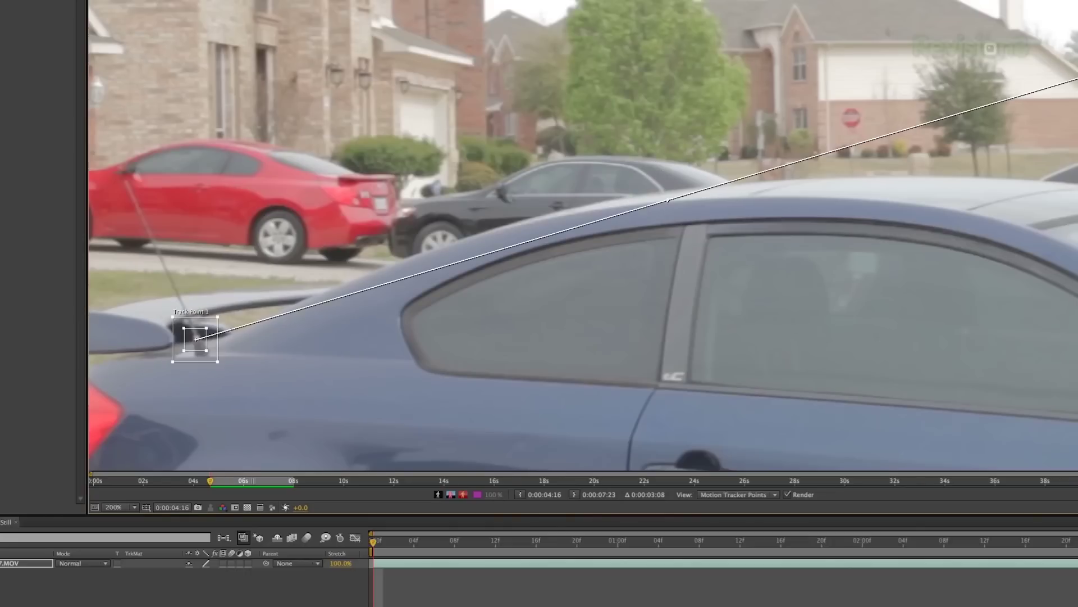
drag(1076, 80, 719, 238)
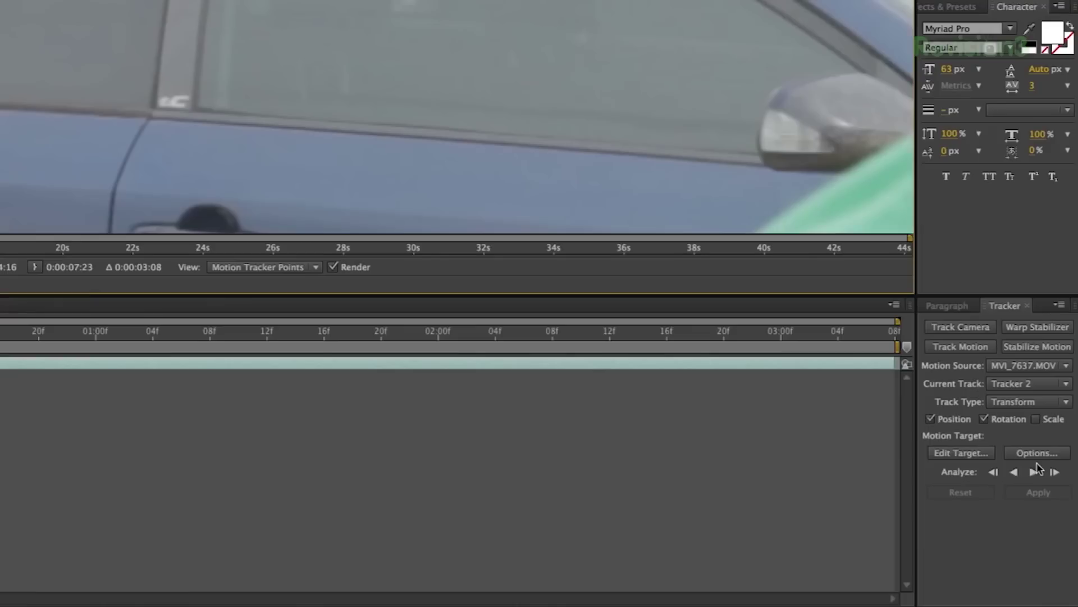
click(1035, 472)
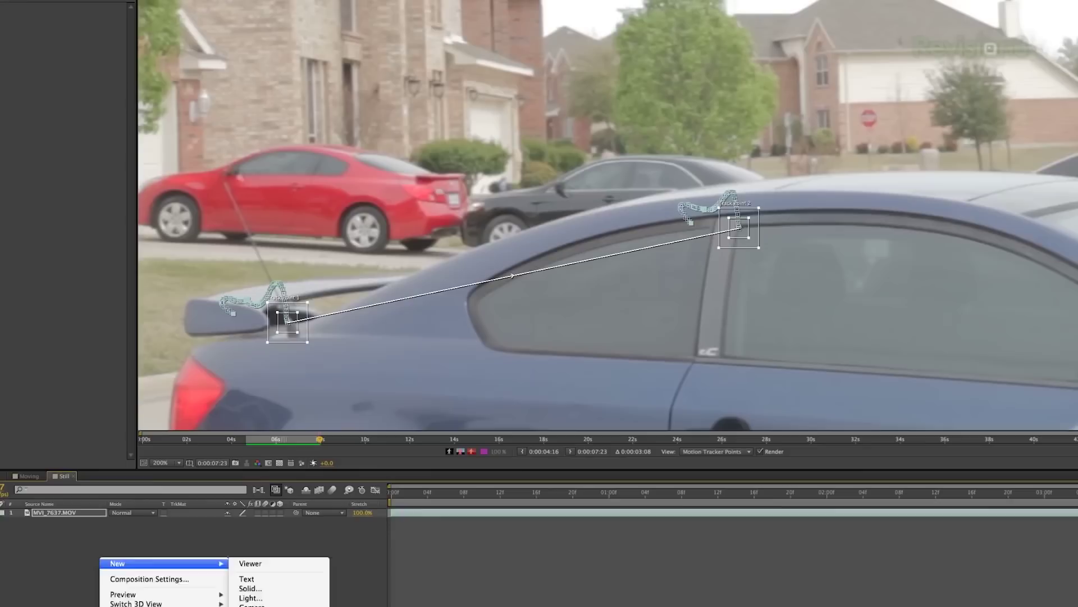
Apply the tracked X and Y motion to a new null, Null 18.
click(204, 604)
click(1006, 456)
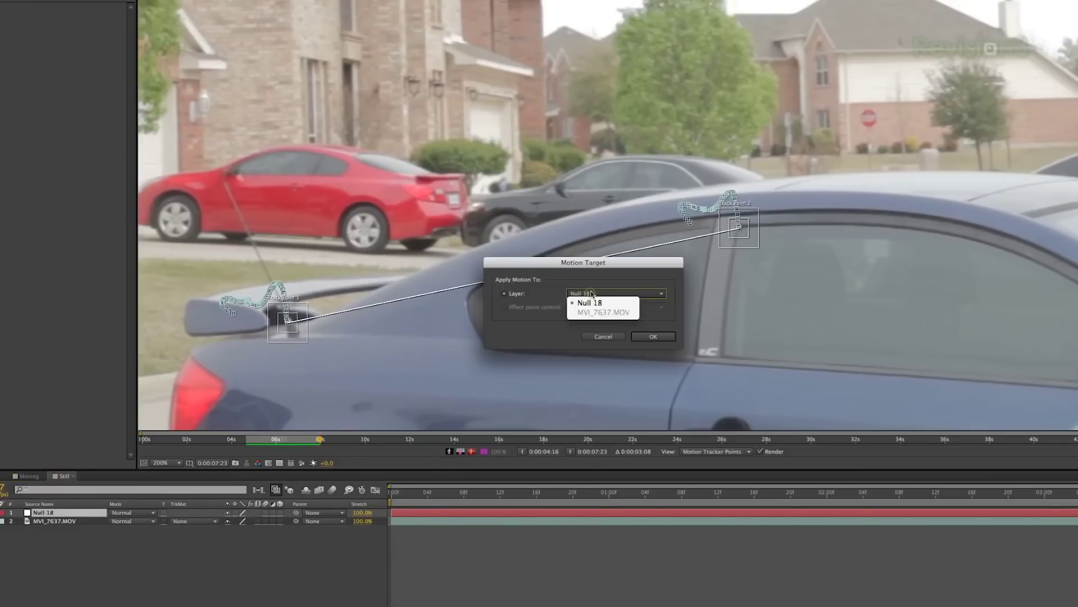
click(654, 336)
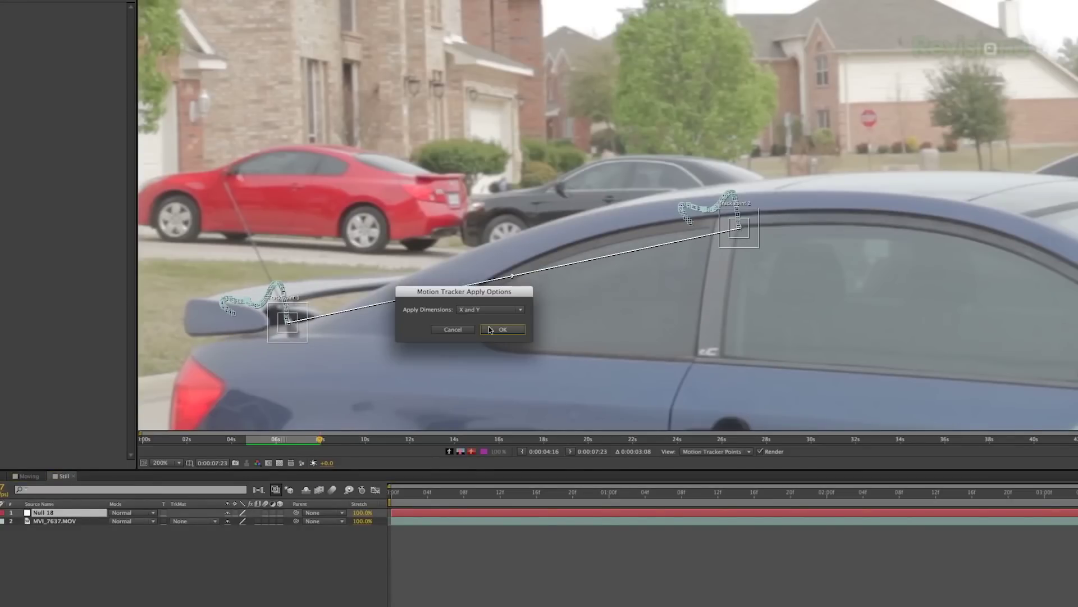
click(490, 330)
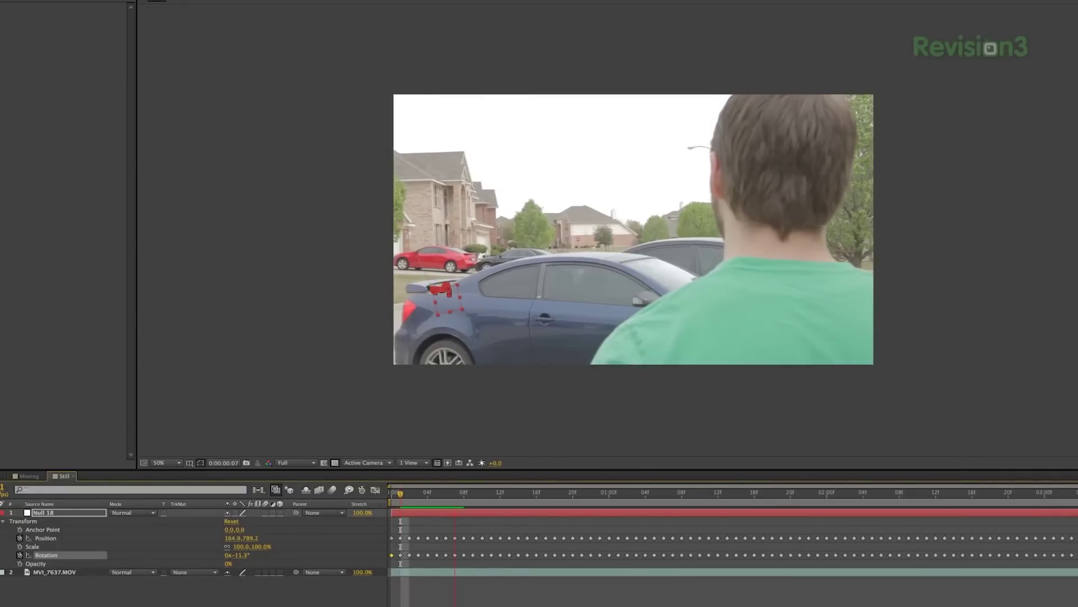
key(t)
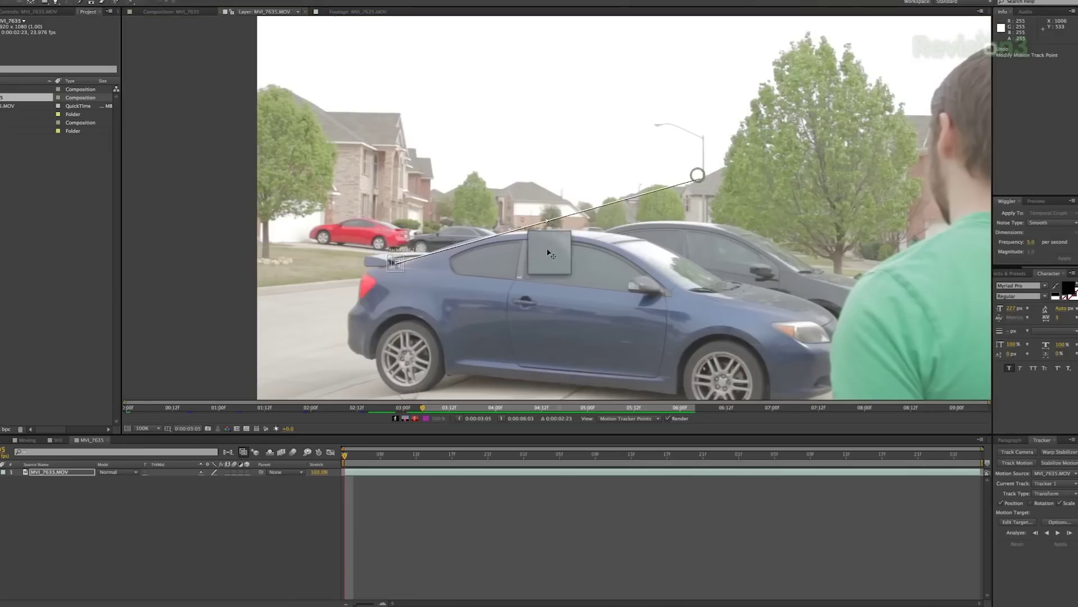
Analyse forward, then bring up the Moving composition holding the MVI_7634.MOV clip.
click(1058, 532)
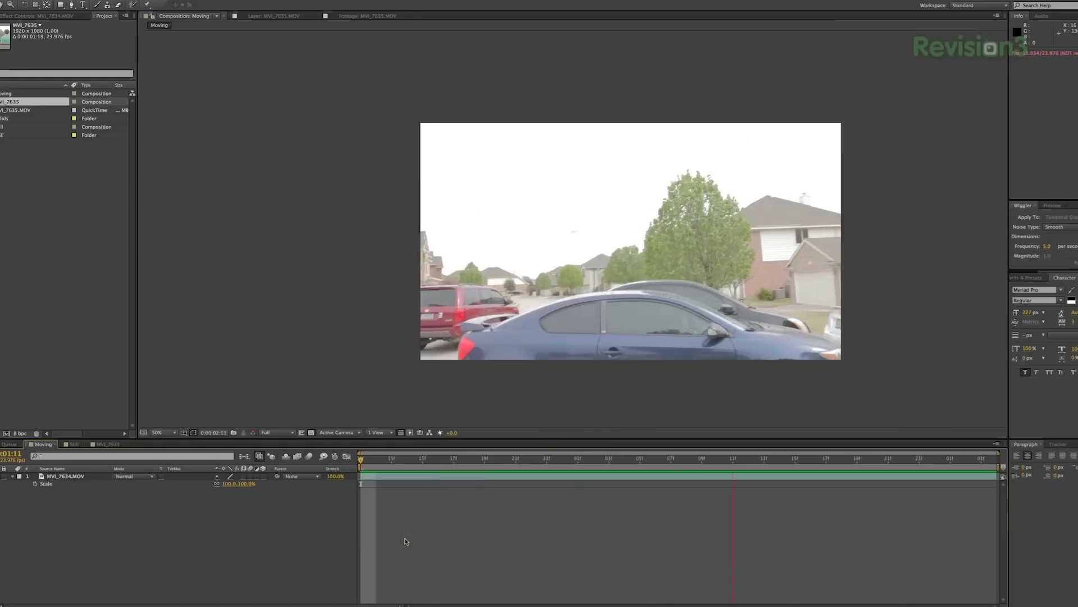
At 0:00:02:10, apply Track Camera to the MVI_7634.MOV layer.
click(177, 515)
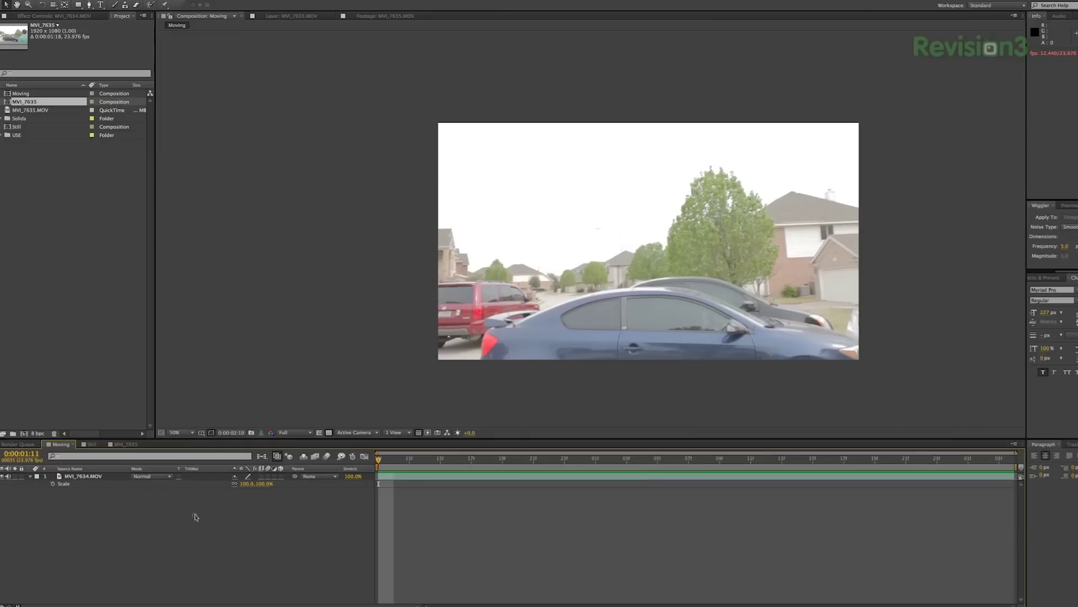
right_click(77, 479)
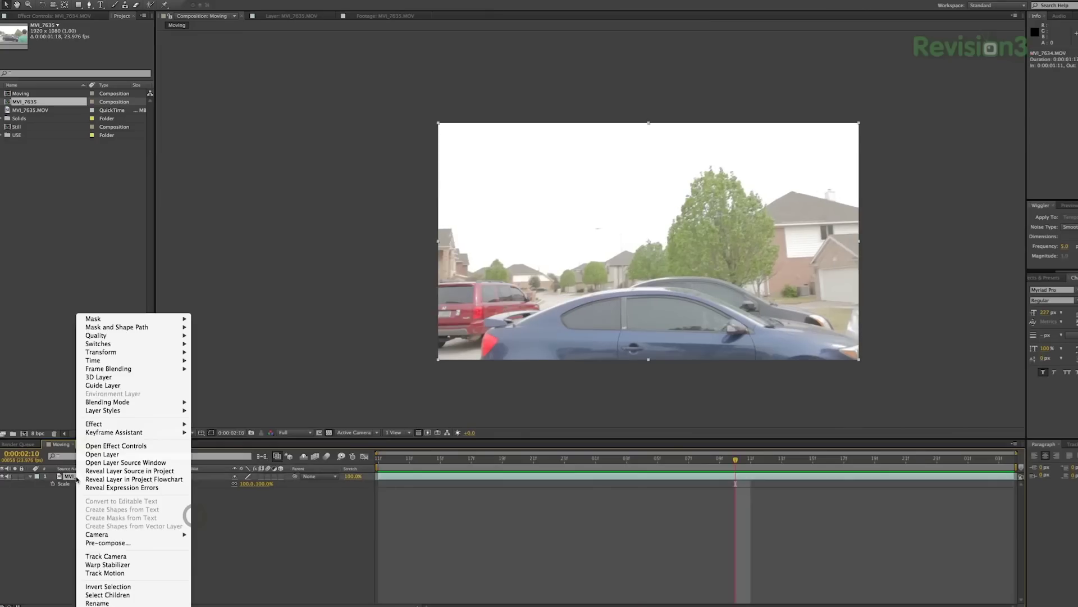
click(179, 556)
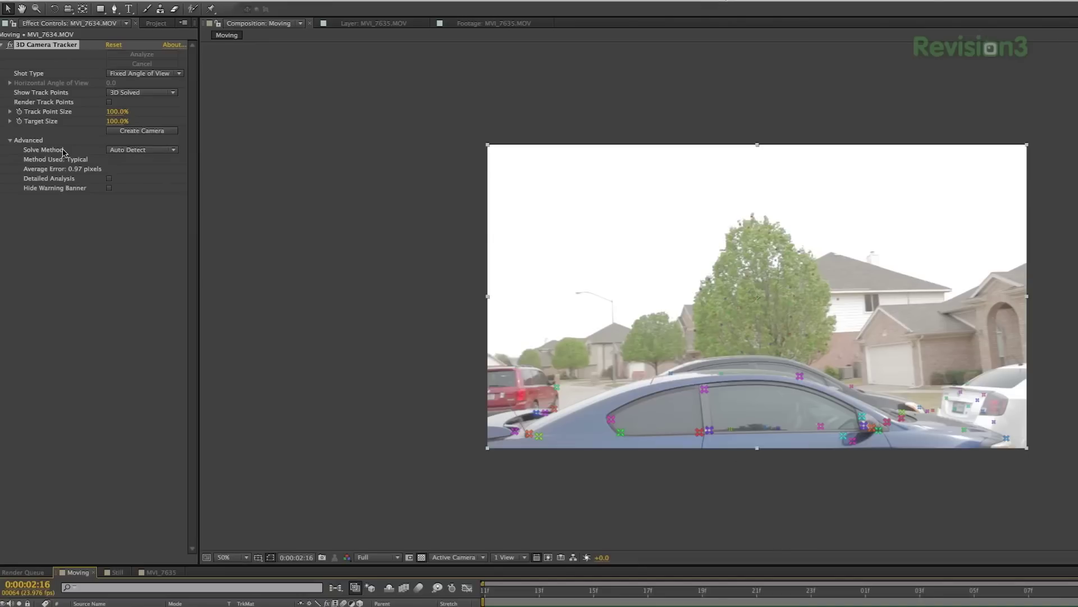
click(156, 151)
click(156, 152)
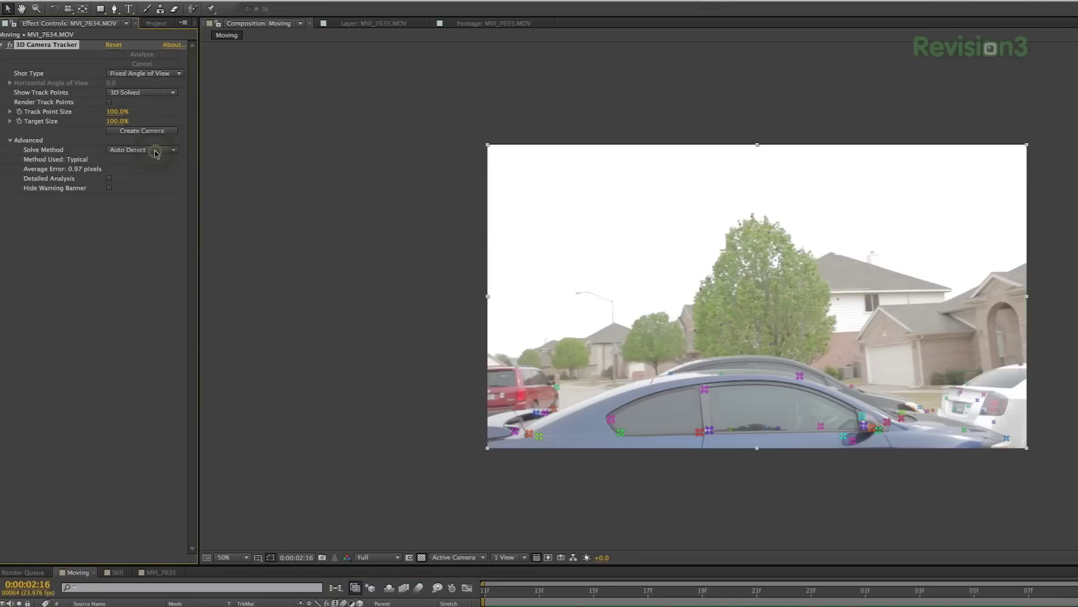
click(147, 75)
click(145, 85)
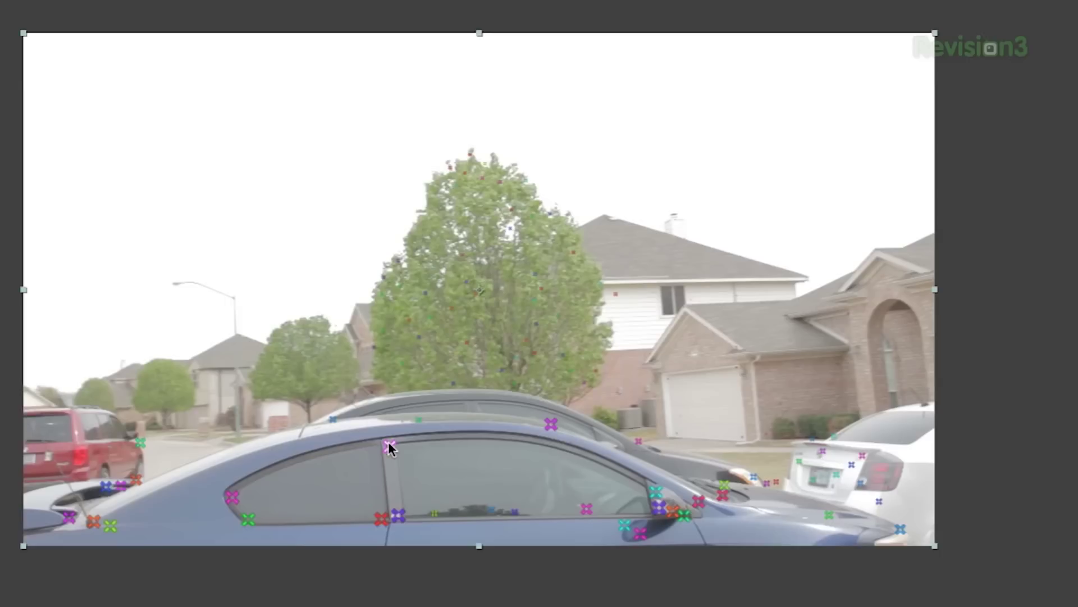
right_click(389, 443)
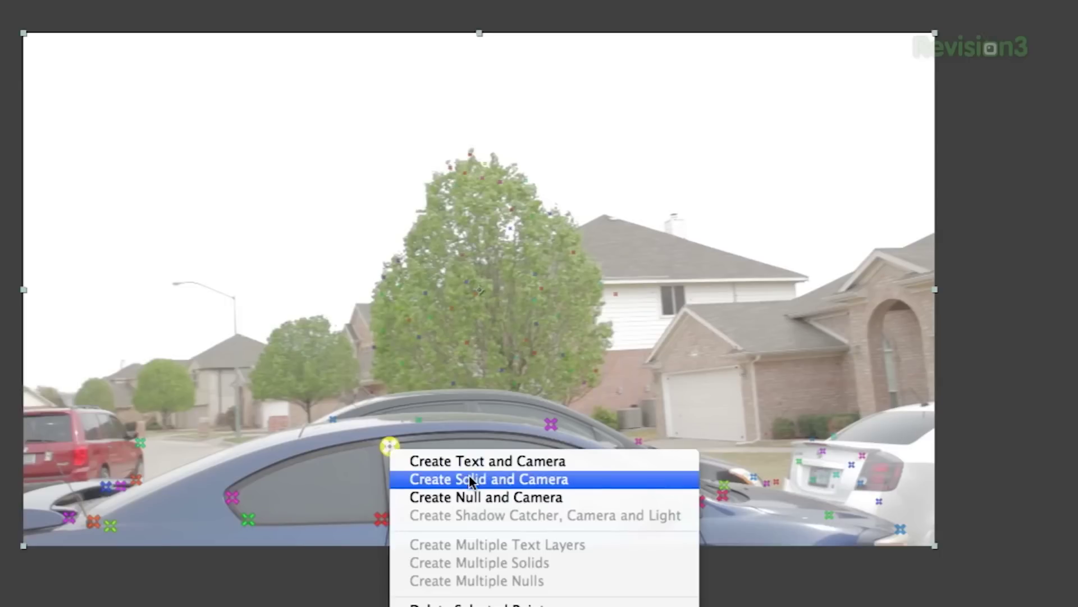
Create a null and tracker camera from a solved track point on the window pillar.
click(472, 497)
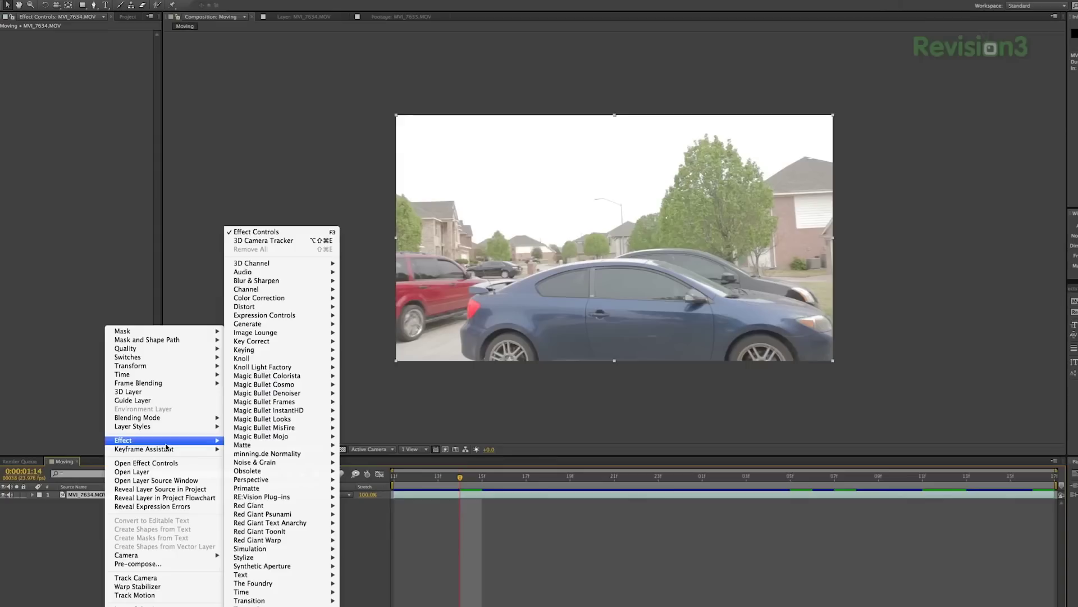
Apply Foundry CameraTracker to MVI_7634.MOV, track features, and solve the camera to 1.31-pixel error.
click(374, 583)
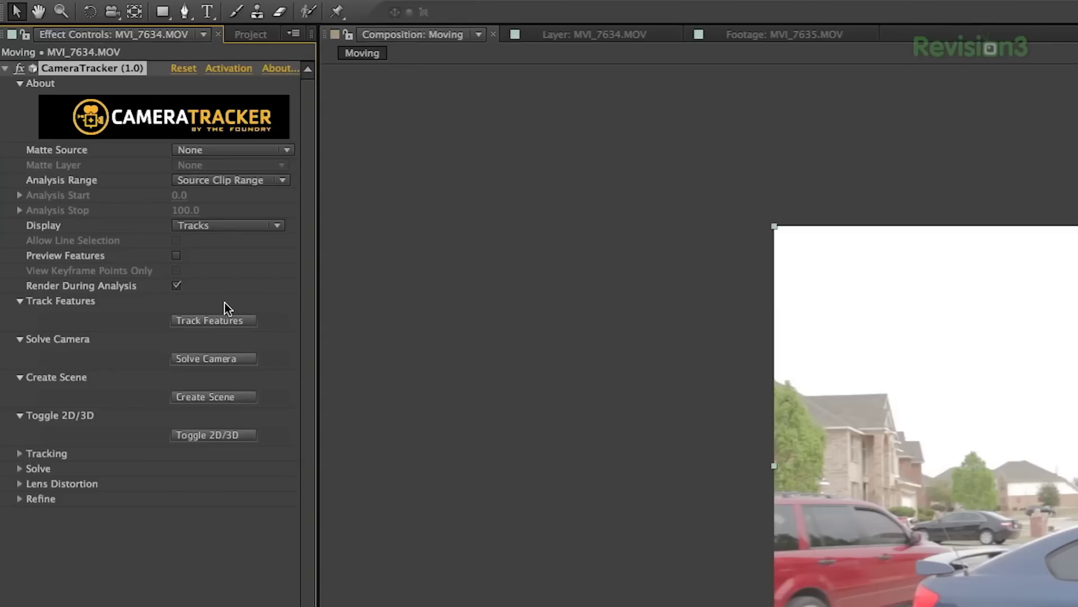
click(210, 320)
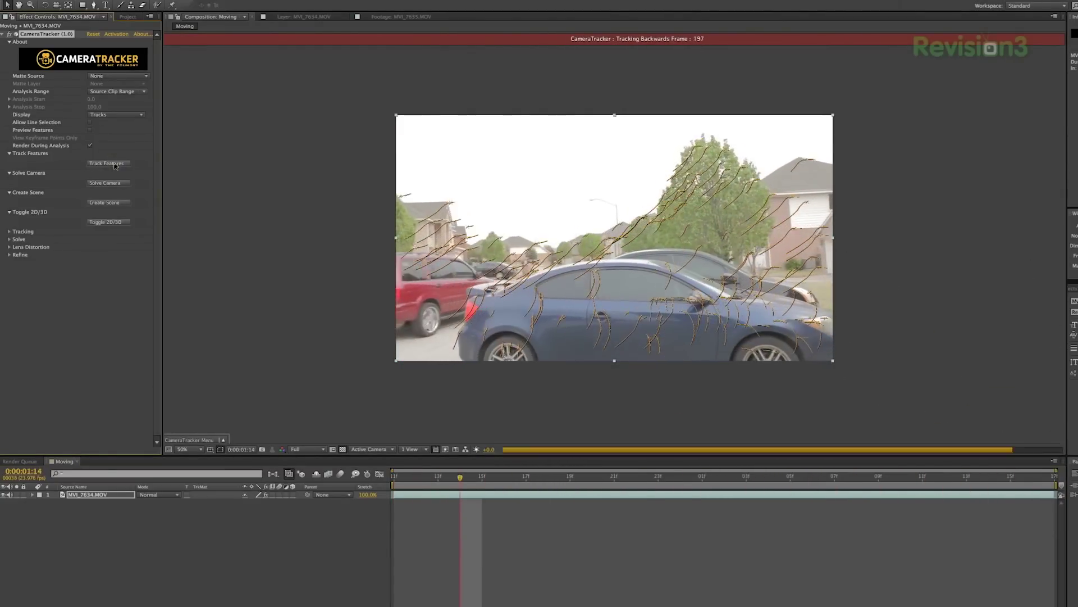
click(112, 183)
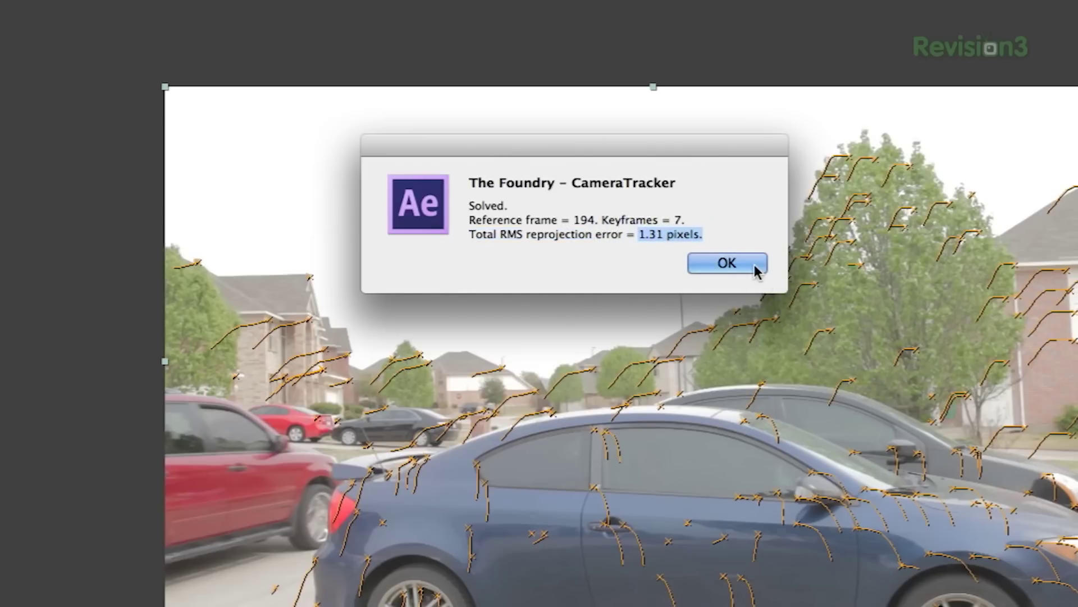
Accept the camera solve, create the 3D scene, and preview it with the tracker null.
click(727, 263)
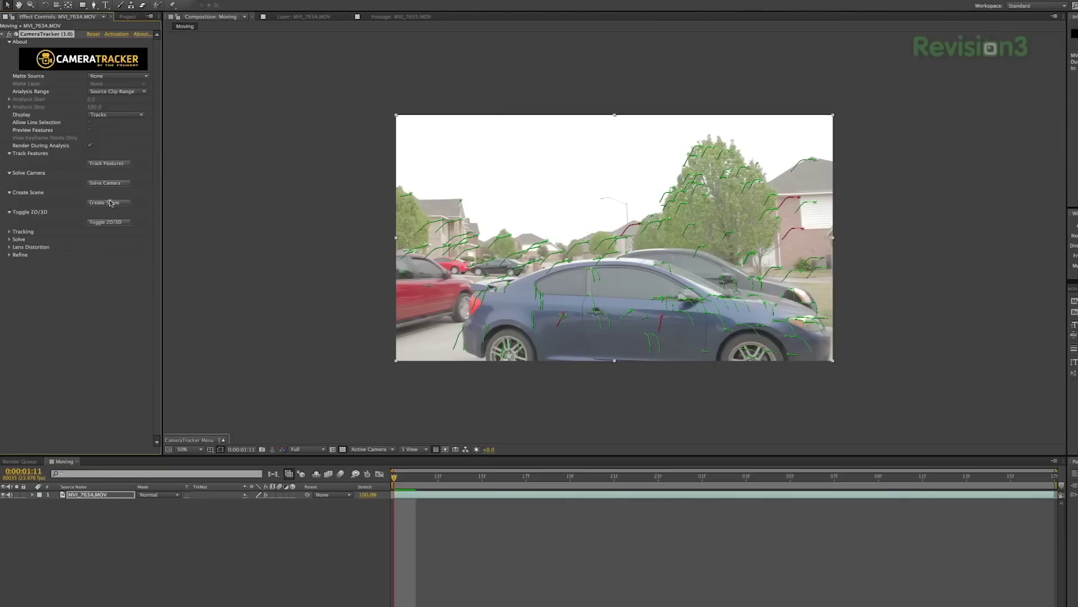
click(110, 203)
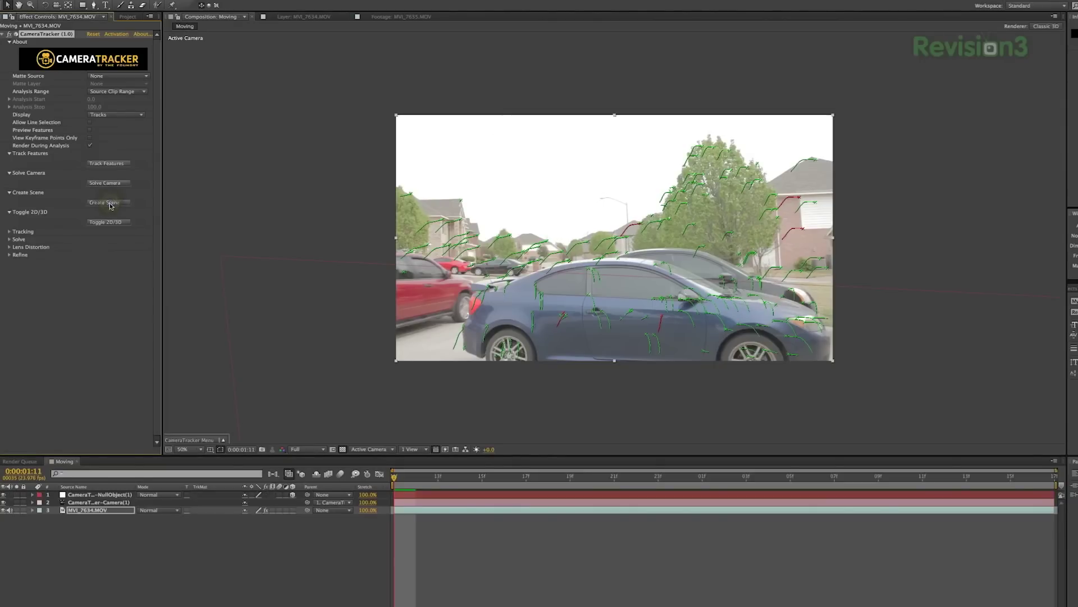
click(120, 495)
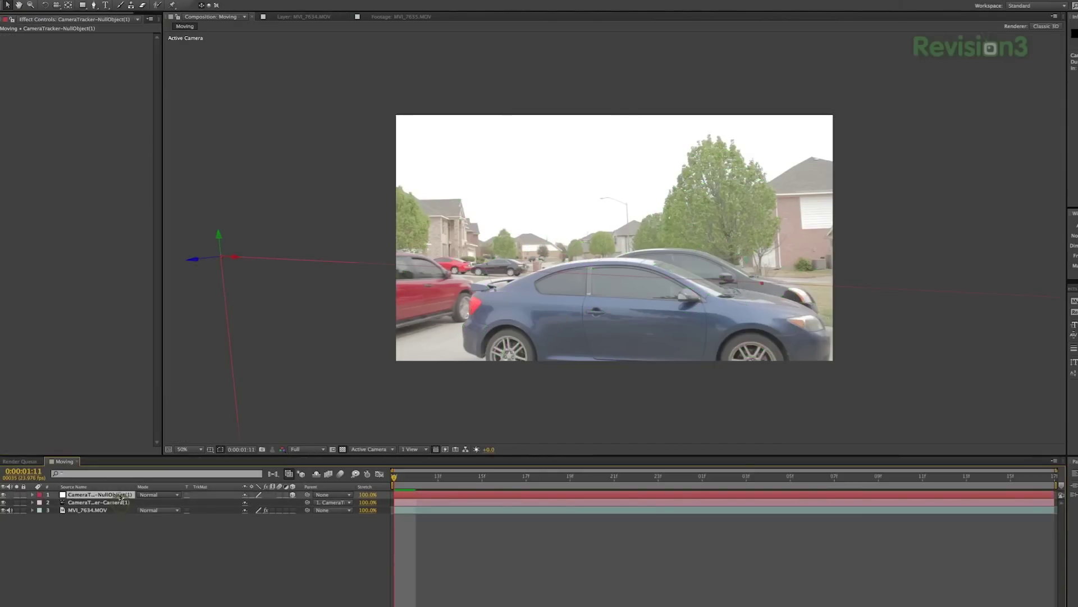
key(space)
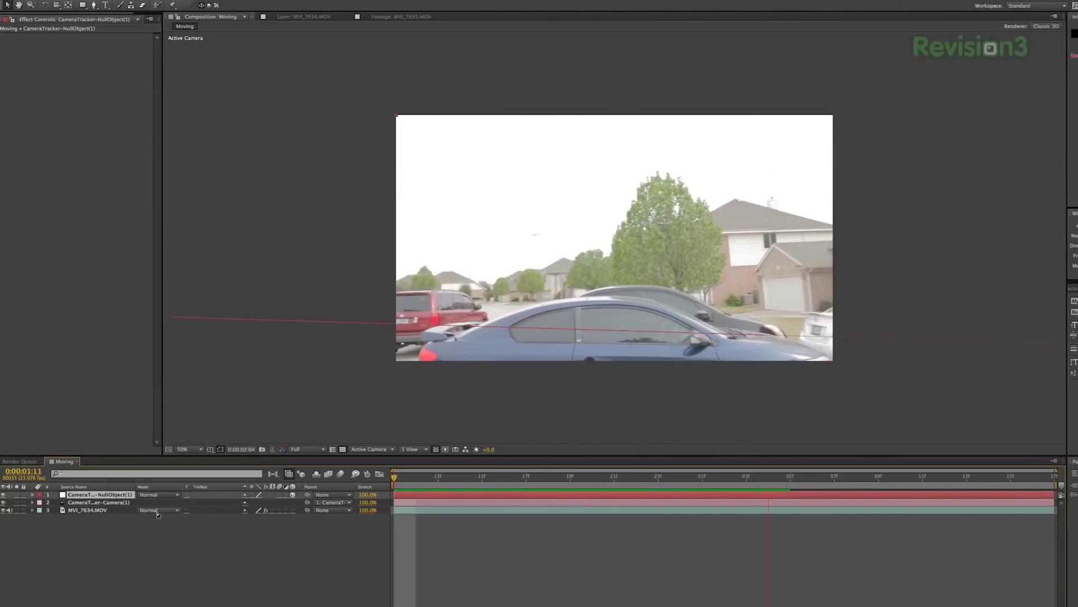
Create a CameraTracker null at selected track points and make the balls layer 3D.
click(267, 524)
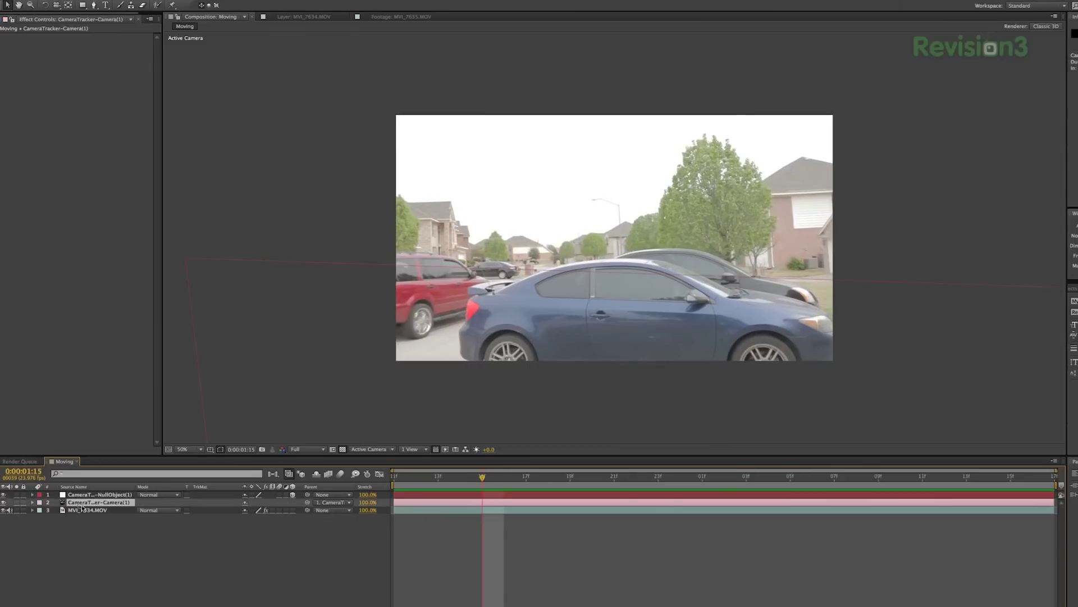
click(85, 510)
click(36, 35)
mouse_move(597, 273)
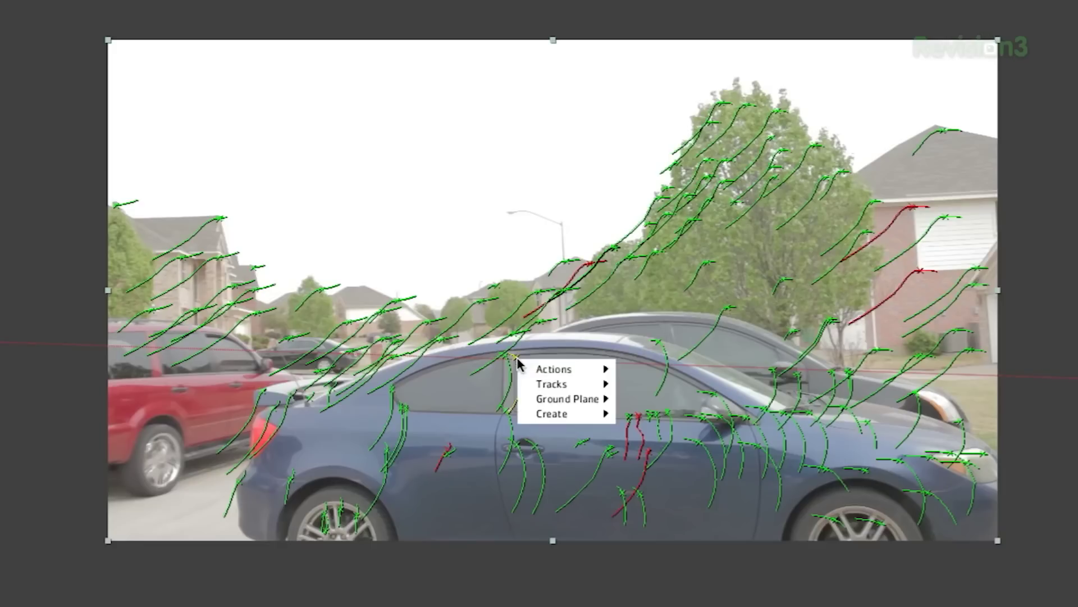
mouse_move(591, 419)
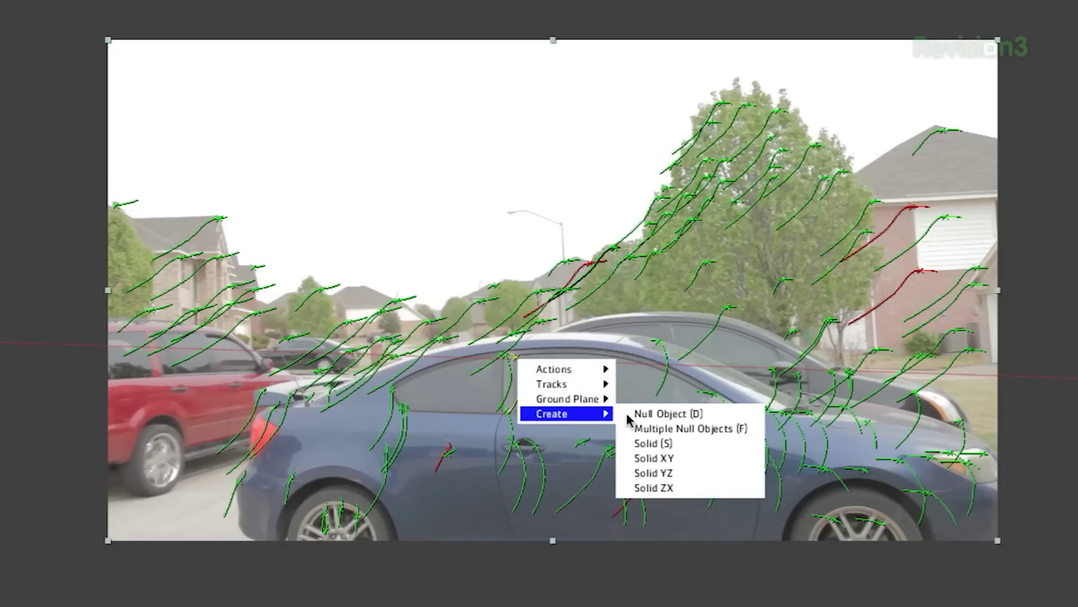
click(659, 415)
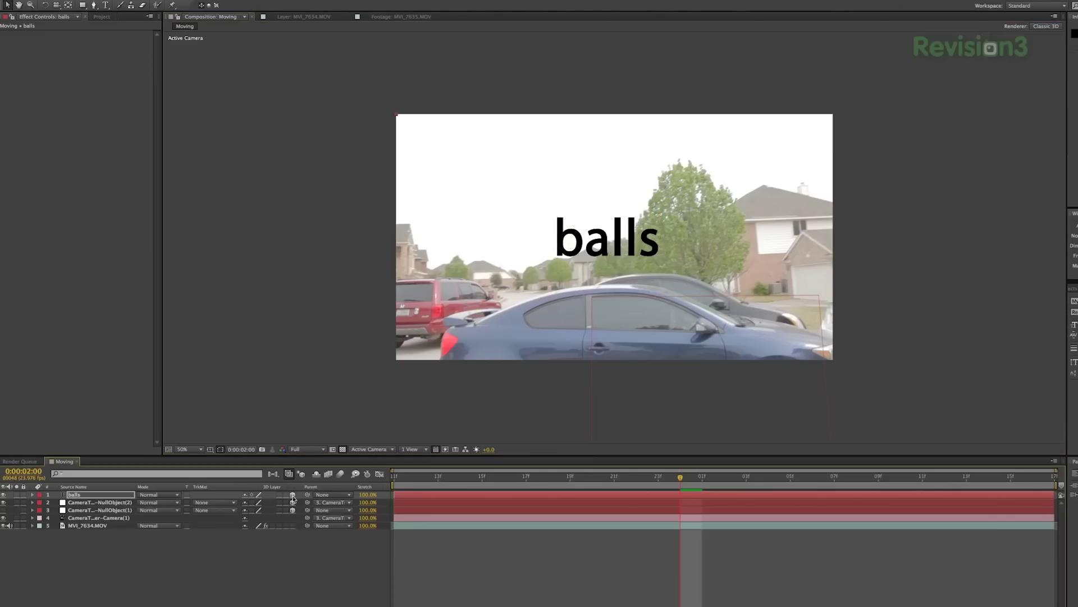
click(293, 497)
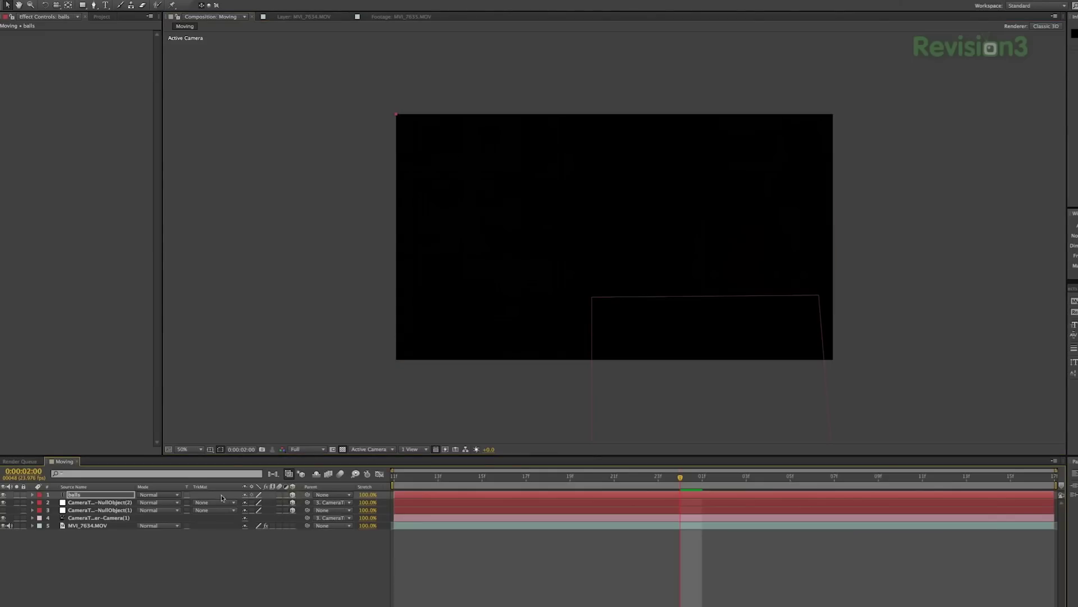
Parent the balls text layer to the CameraTracker NullObject layer.
drag(112, 512, 113, 512)
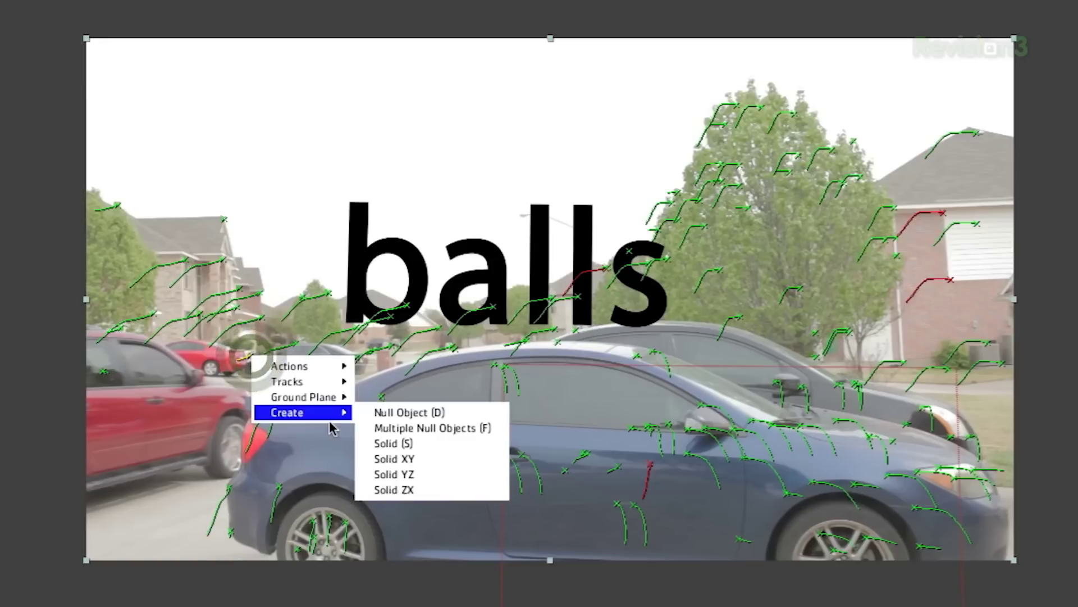
Show CameraTracker's Solve settings: Unknown Constant focal length, 36.0 × 24.0 film back, Free Camera.
click(348, 426)
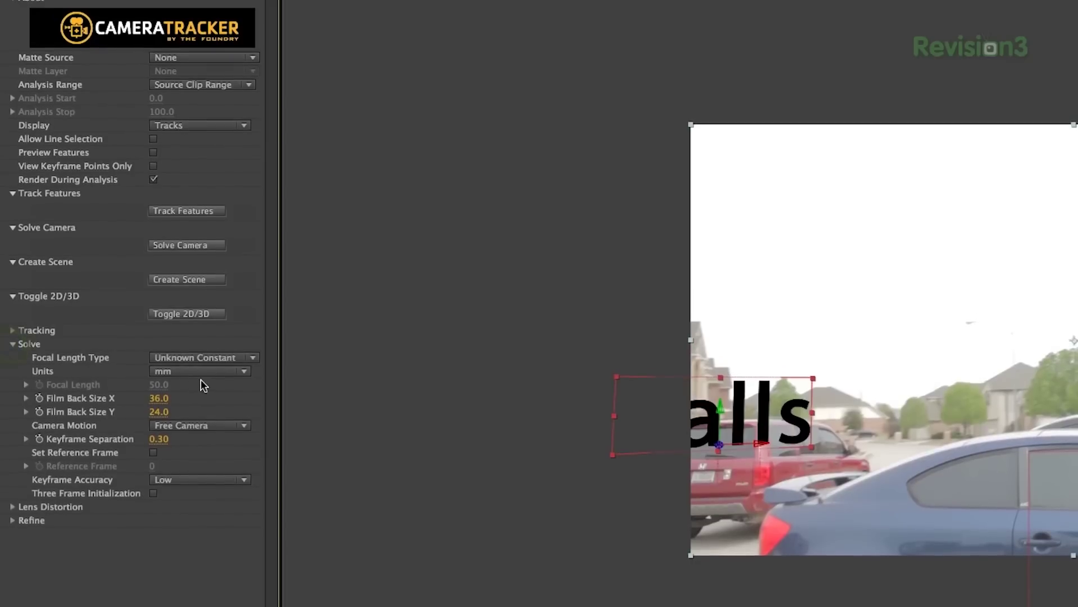
Reveal CameraTracker's Lens Distortion settings at No Lens Distortion, then pick a new solid's colour.
click(11, 503)
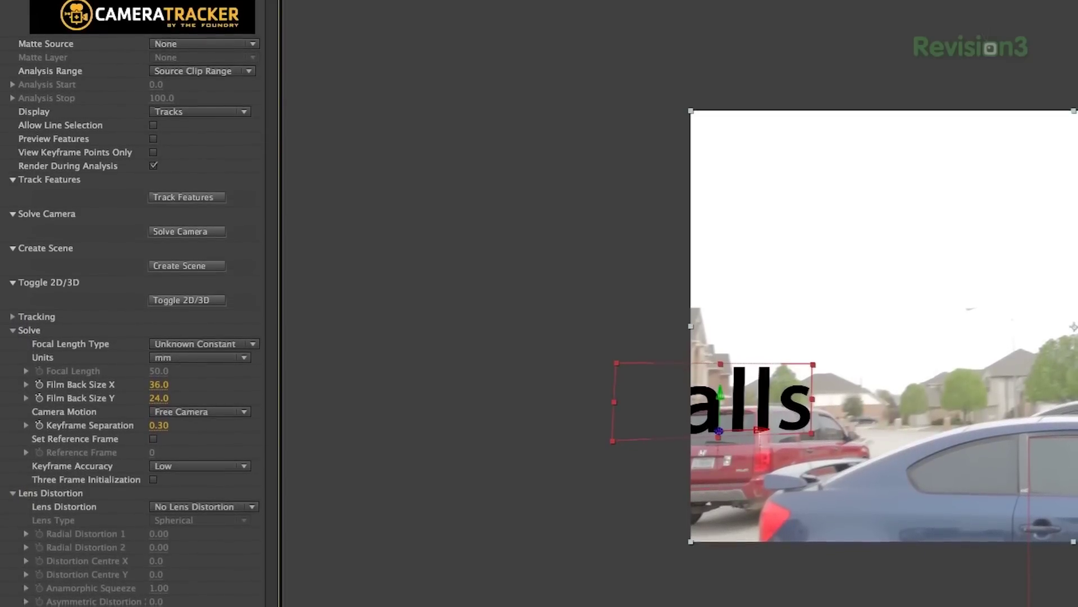
scroll(133, 303, down, 10)
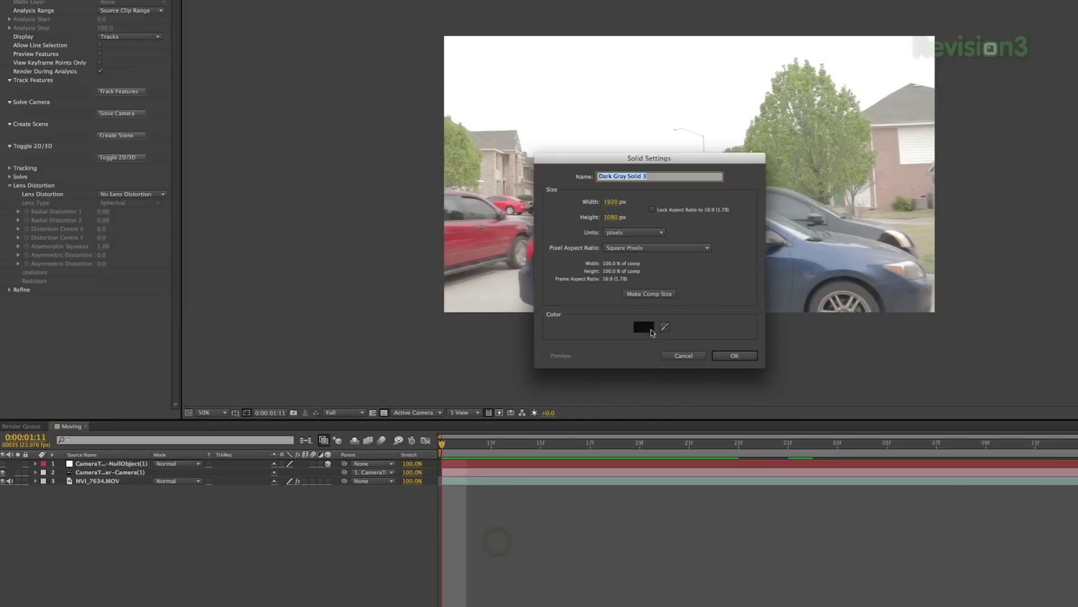
click(645, 327)
Create white White Solid 5 below the footage and pre-compose it into White Solid 5 Comp 1.
click(1019, 437)
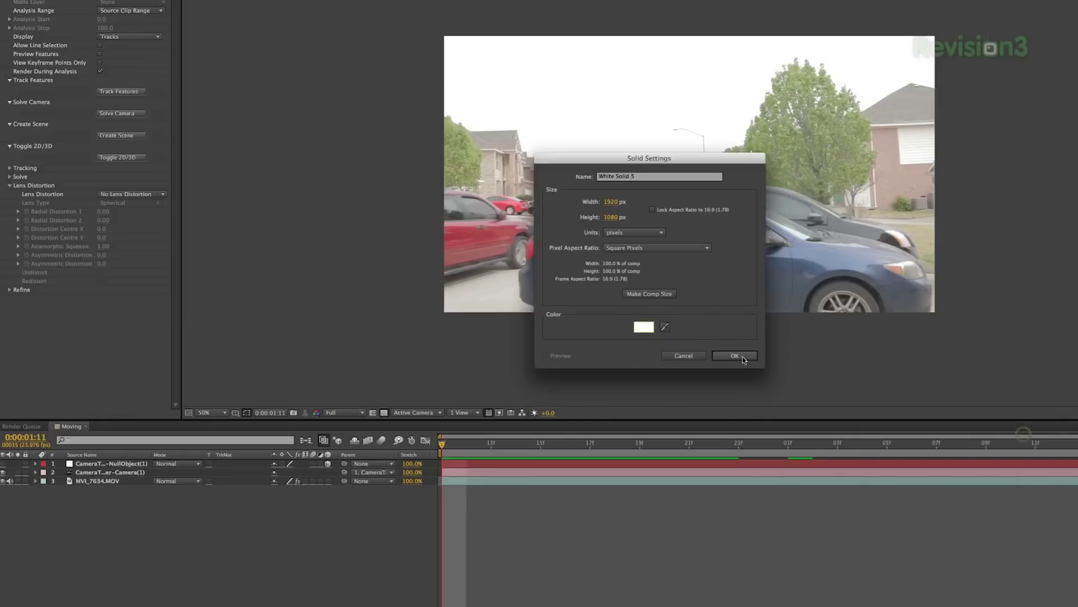
click(734, 356)
drag(120, 503, 127, 503)
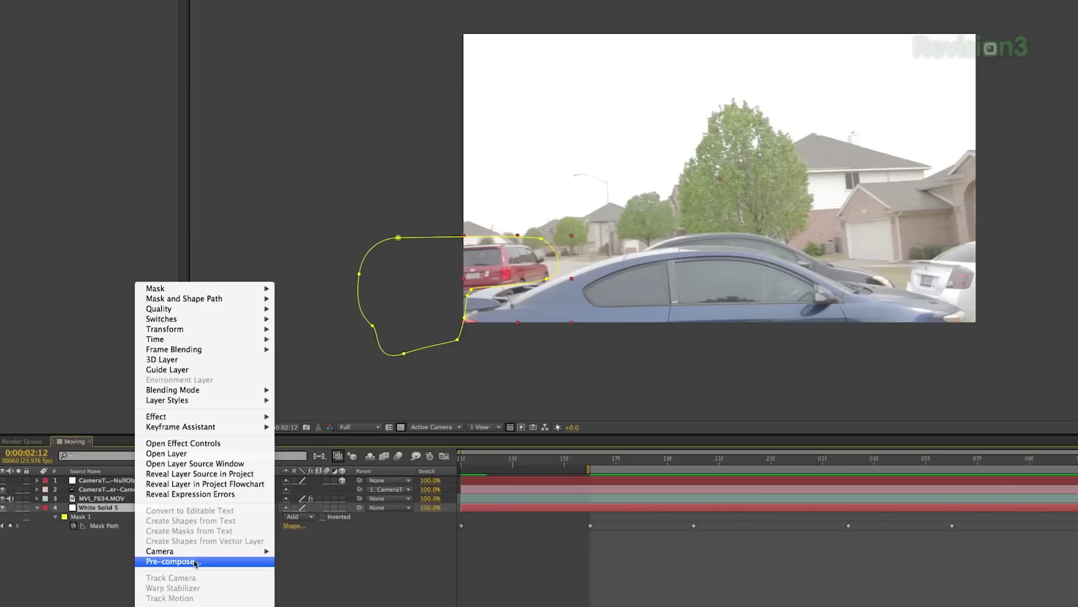
click(196, 562)
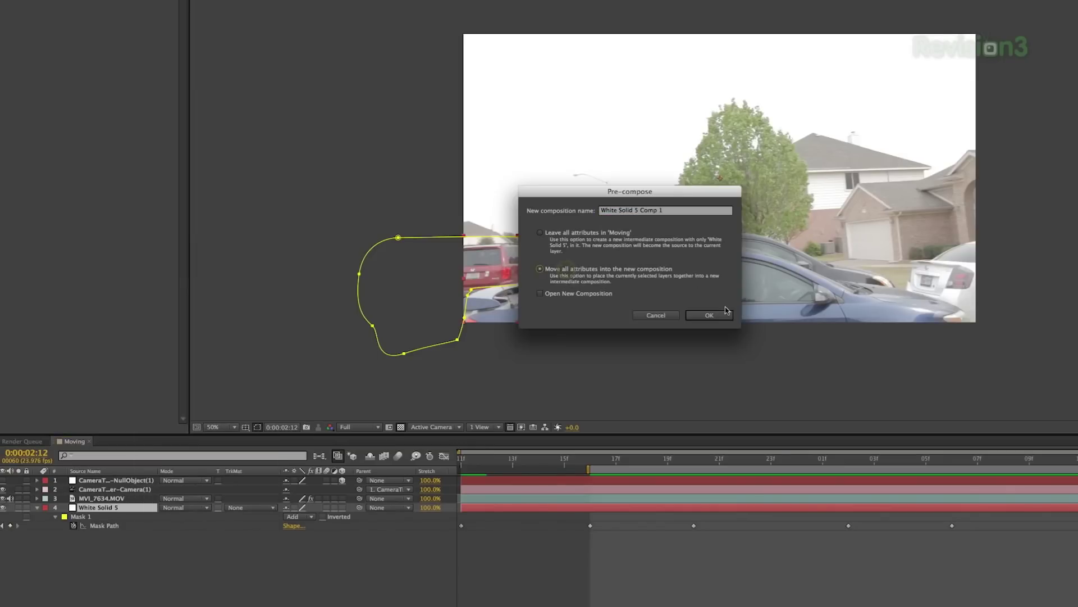
click(710, 316)
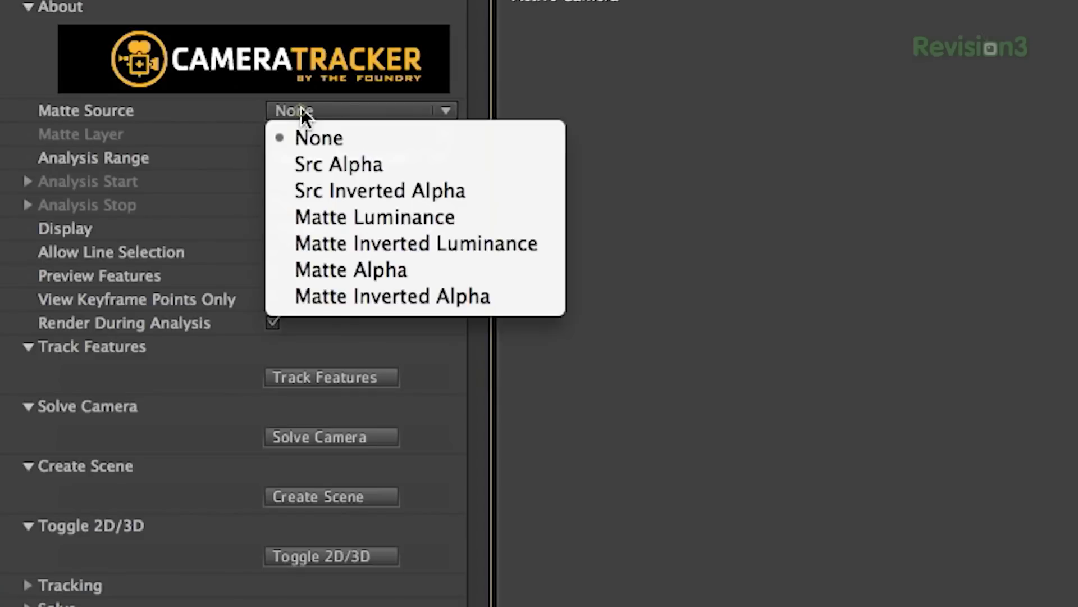
Set CameraTracker's Matte Source to Matte Alpha with White Solid 5 Comp 1 as the matte layer.
click(483, 271)
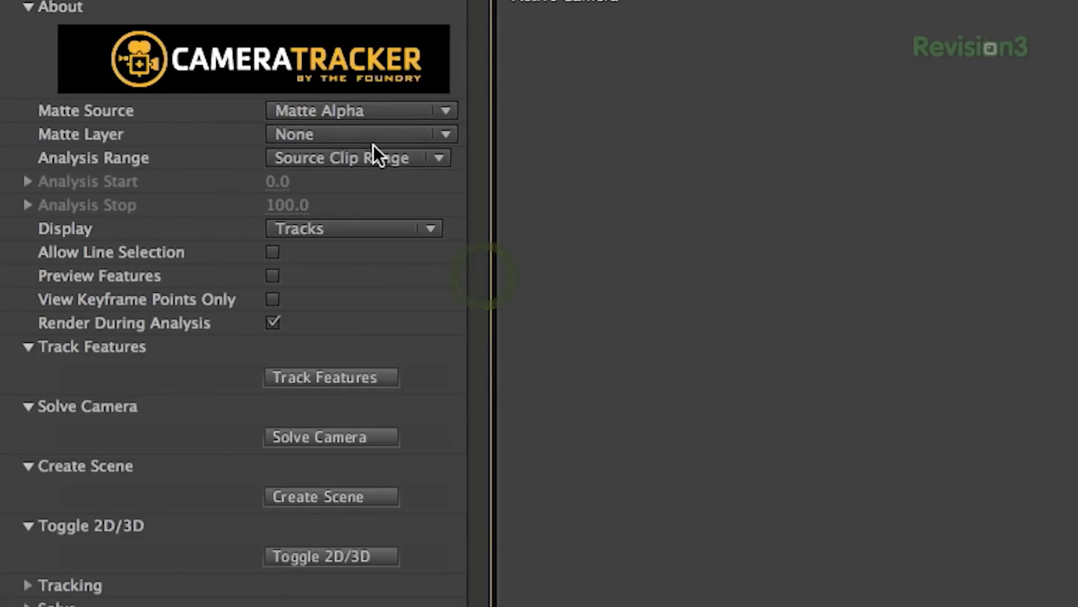
click(377, 134)
click(571, 258)
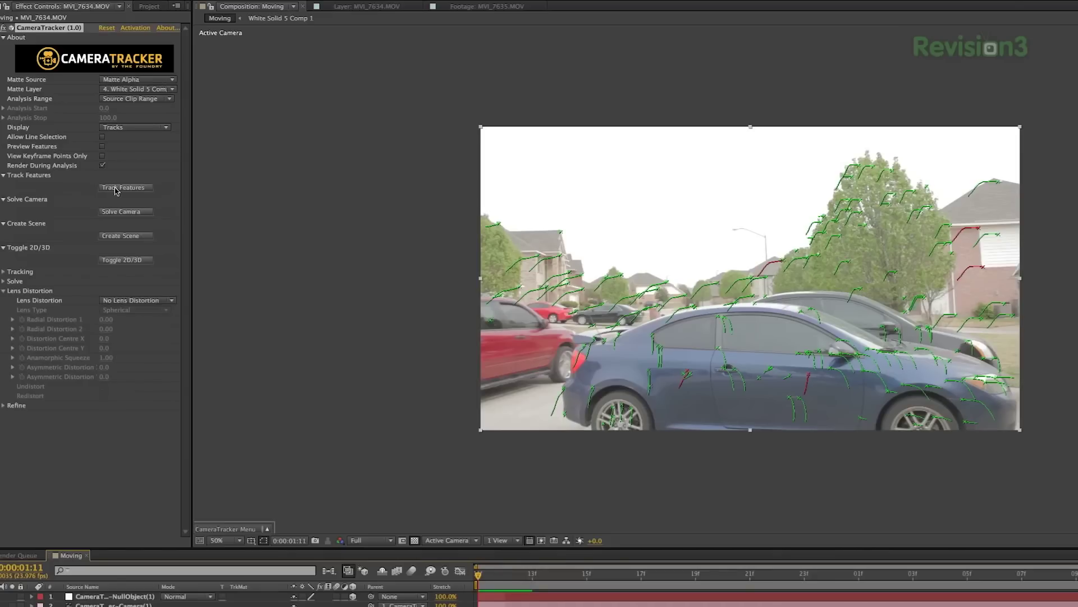
Re-track features, overwriting the old track data, and solve the camera to a 1.28-pixel error.
click(115, 188)
click(790, 223)
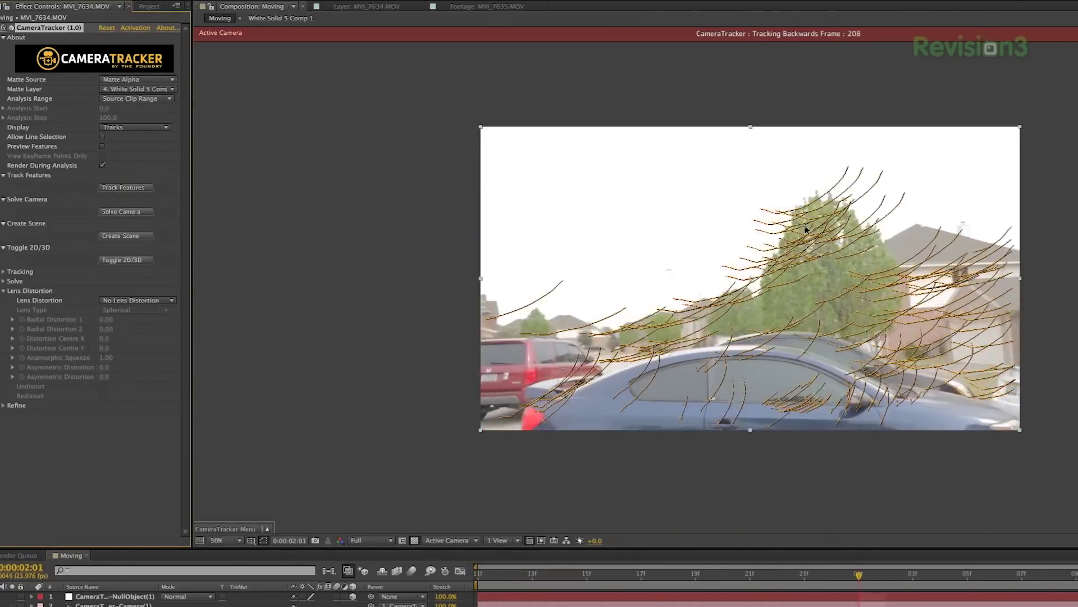
click(144, 212)
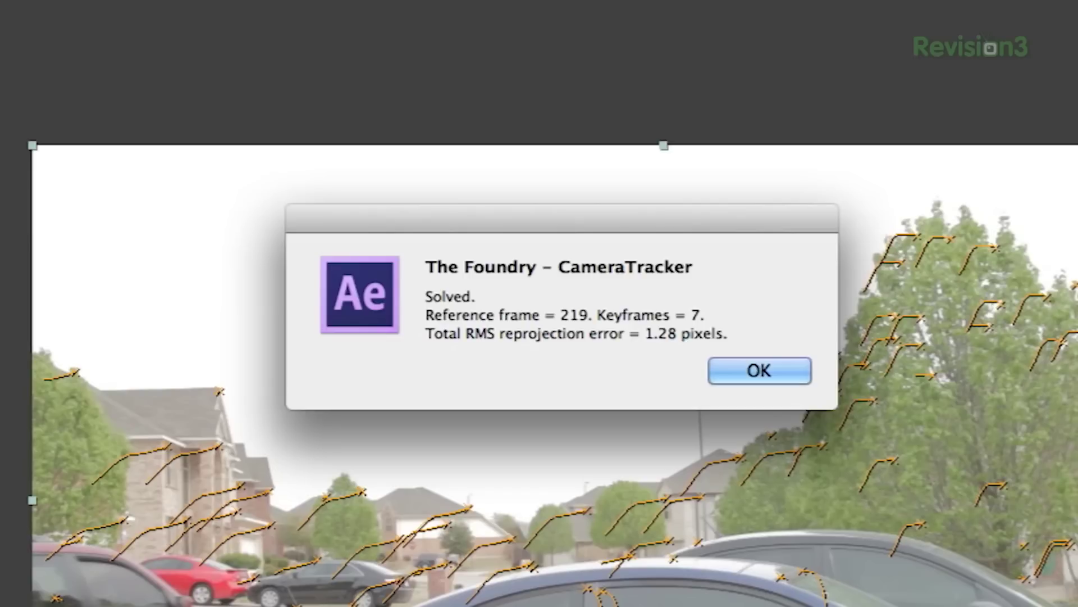